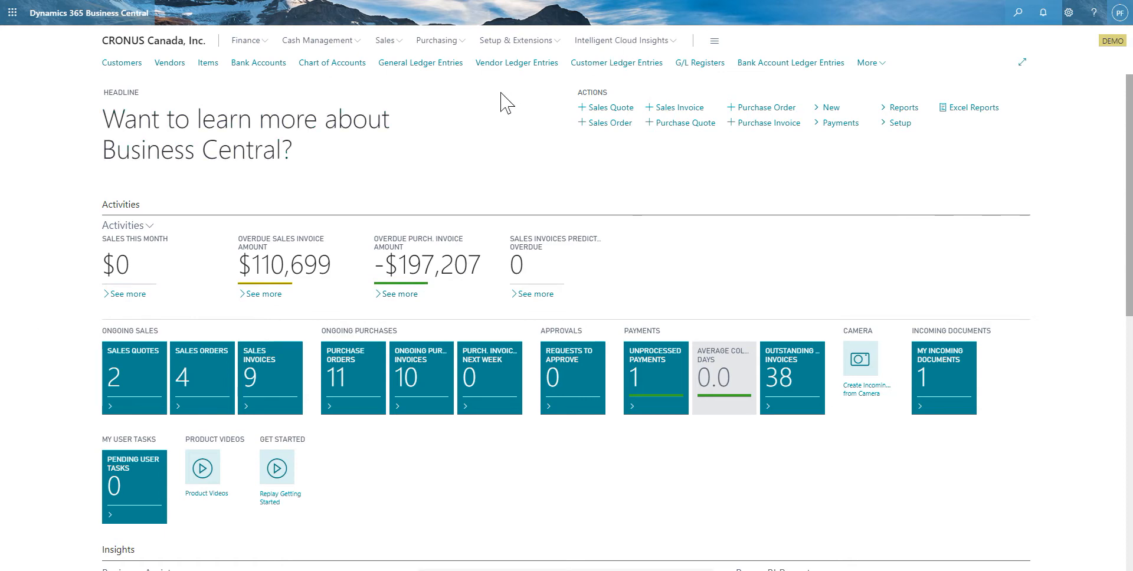
- Open the general ledger entries and search the list for account 65050
left_click(435, 63)
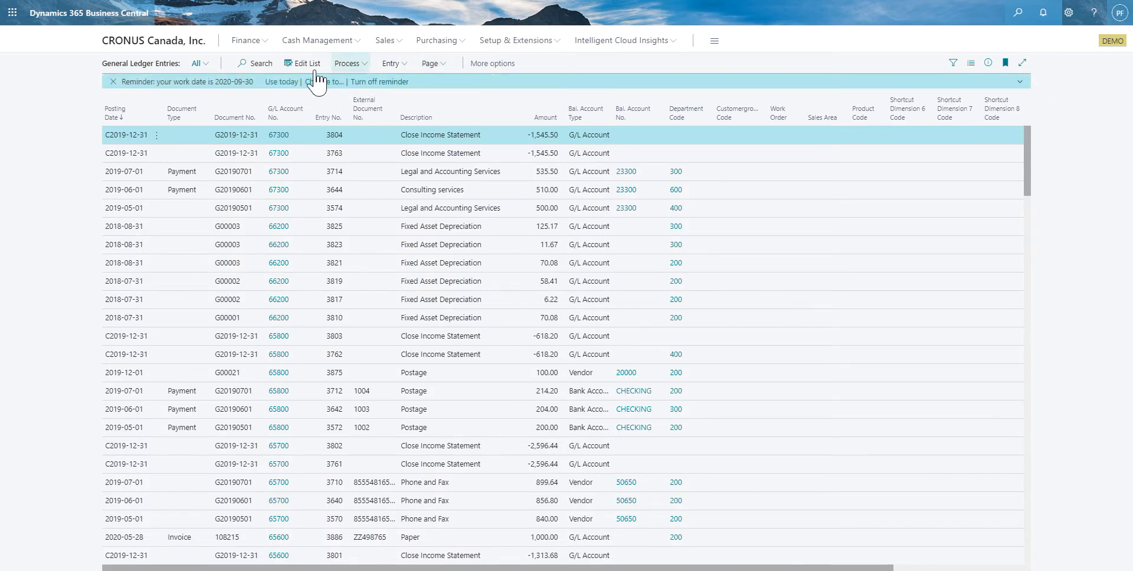
left_click(240, 64)
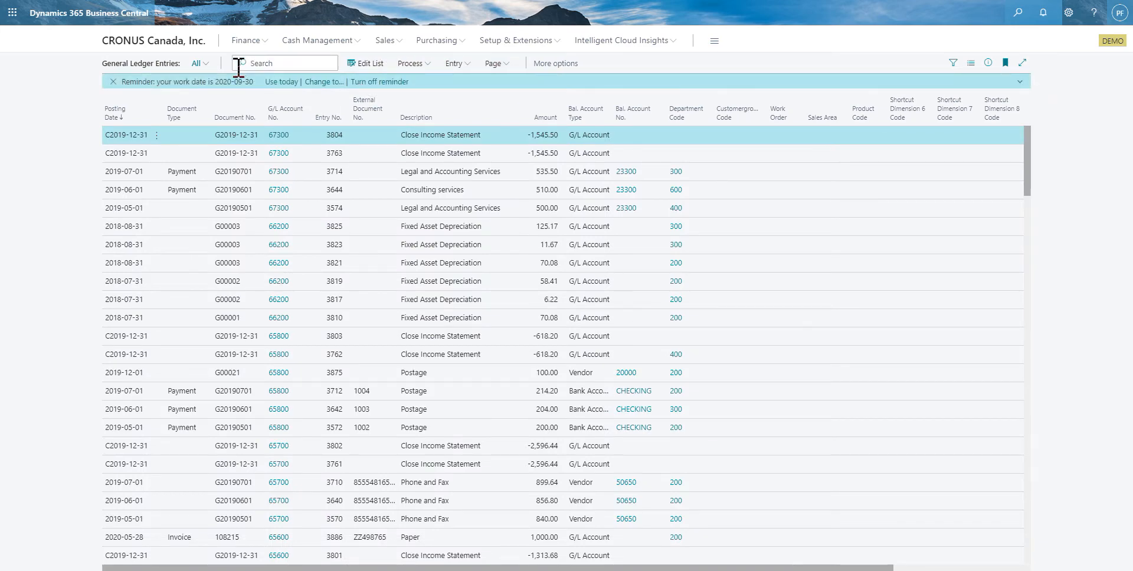
type("656")
type("050")
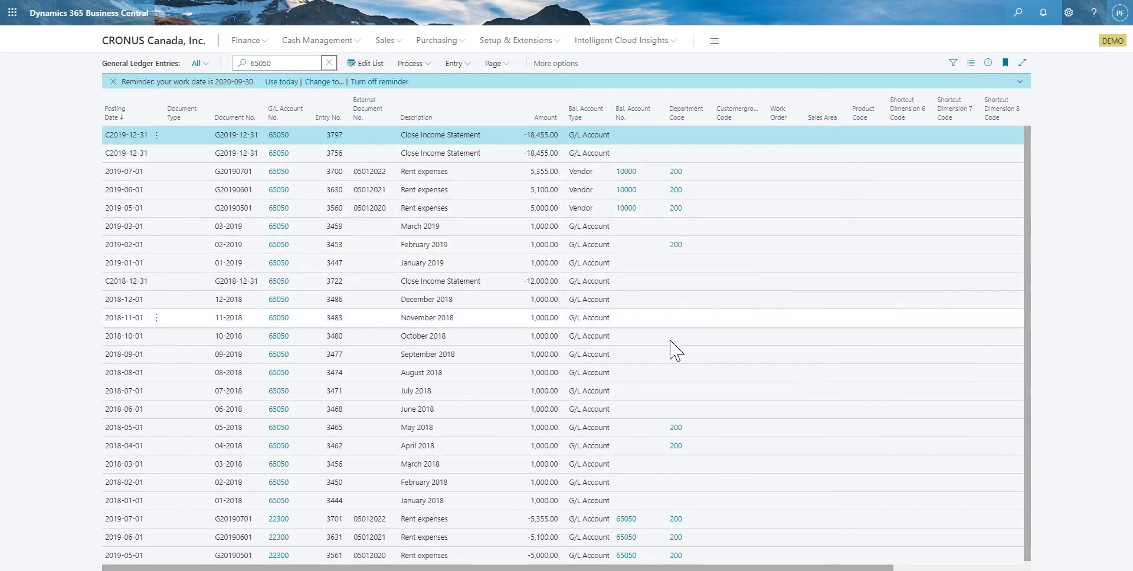
- Edit the dimension value of the December 2018 rent entry, setting its Department Code to 300, and return to the ledger entries
left_click(678, 303)
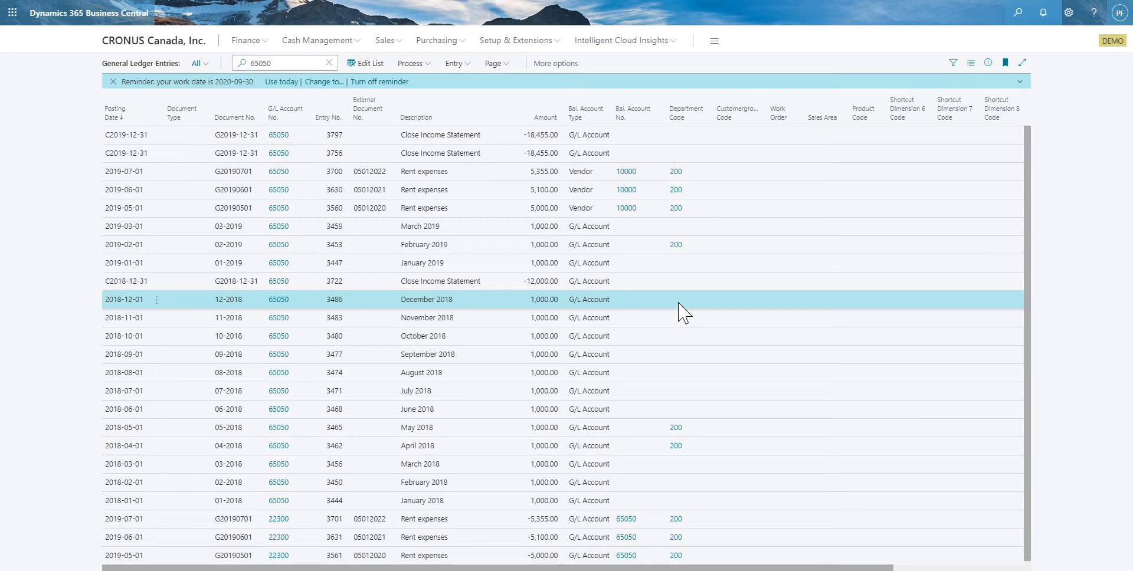
left_click(416, 65)
left_click(447, 85)
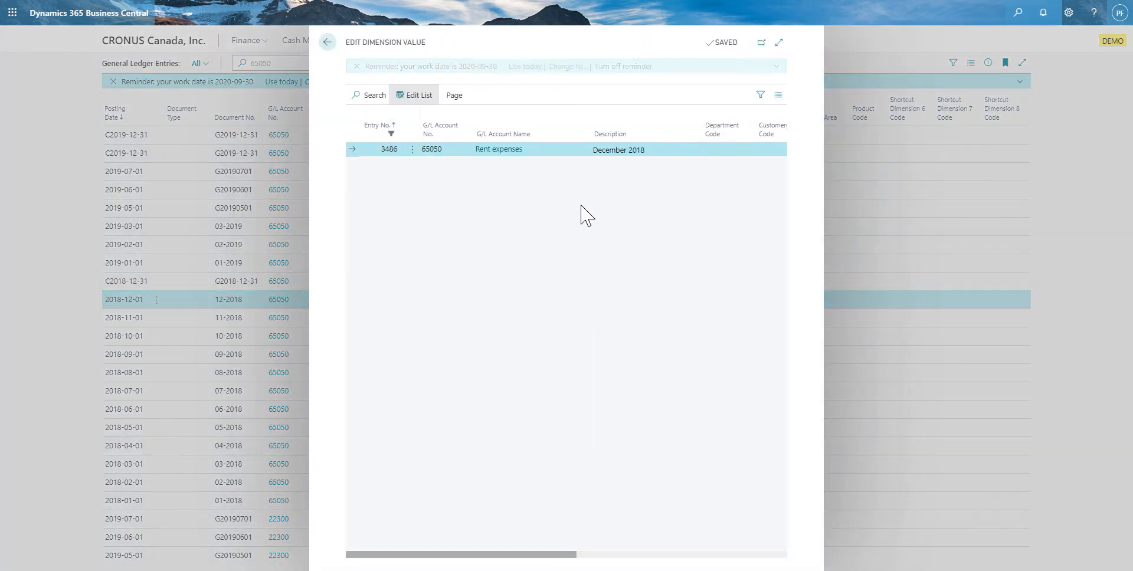
left_click(721, 149)
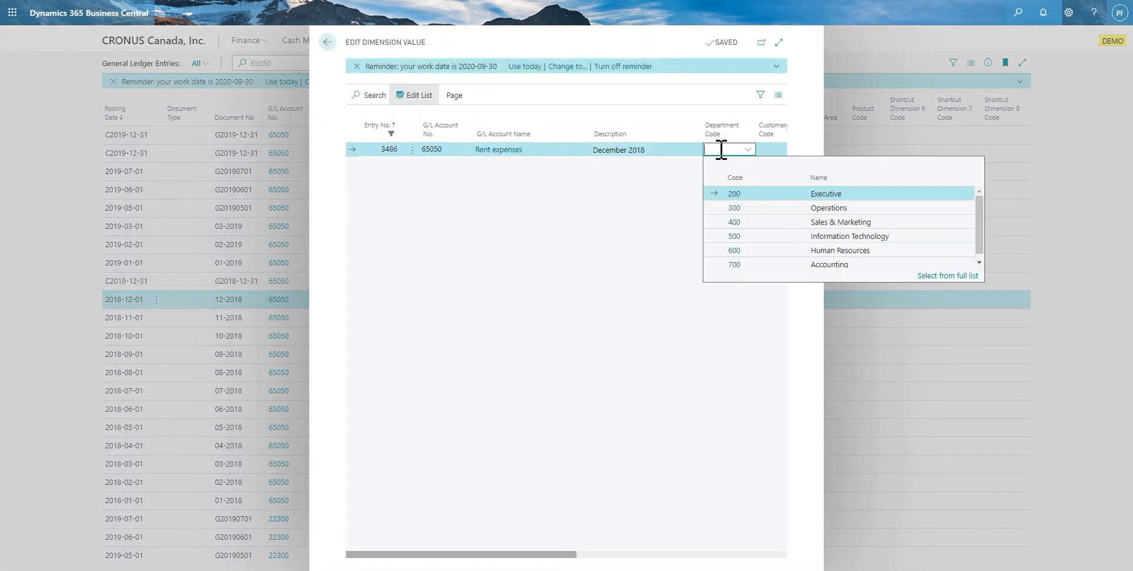
type("300")
key("Tab")
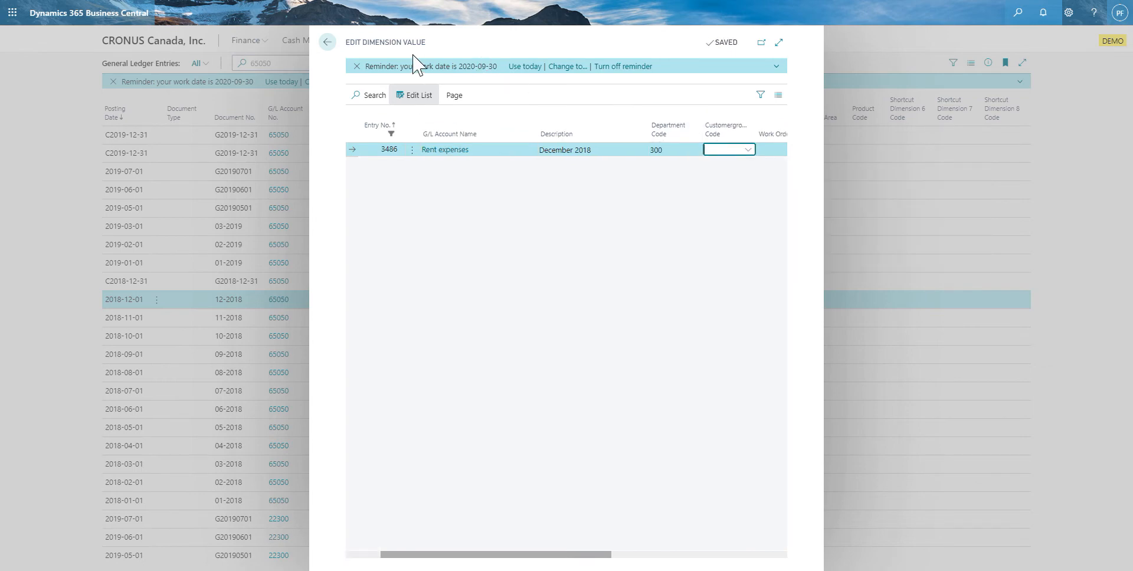
left_click(331, 43)
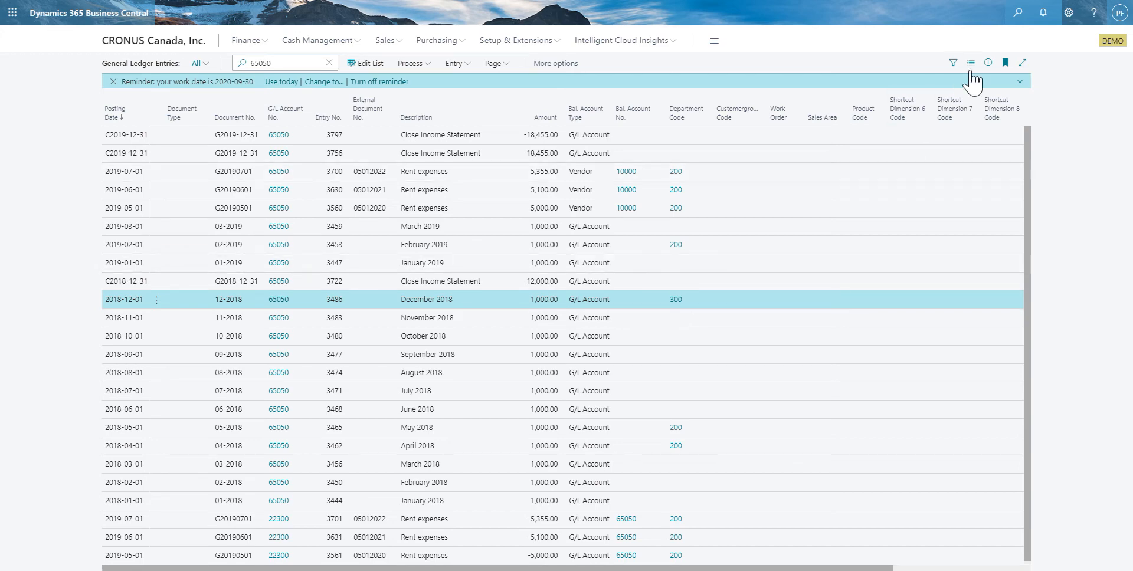
- Open the Audit Trail, sort it by entry number in descending order to review the latest dimension change, and close it
left_click(1030, 15)
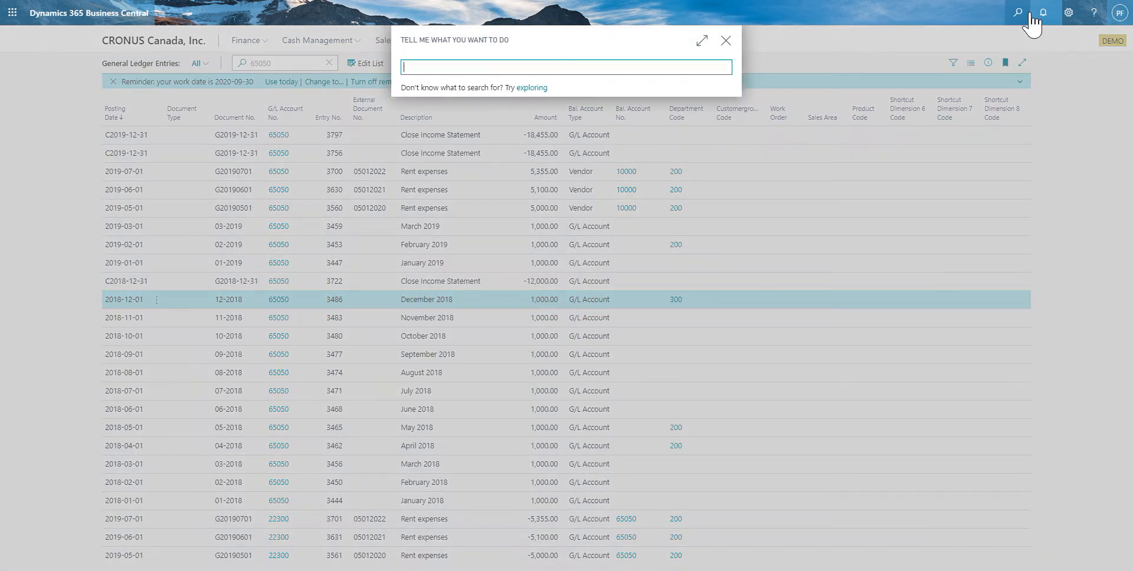
type("audit trail")
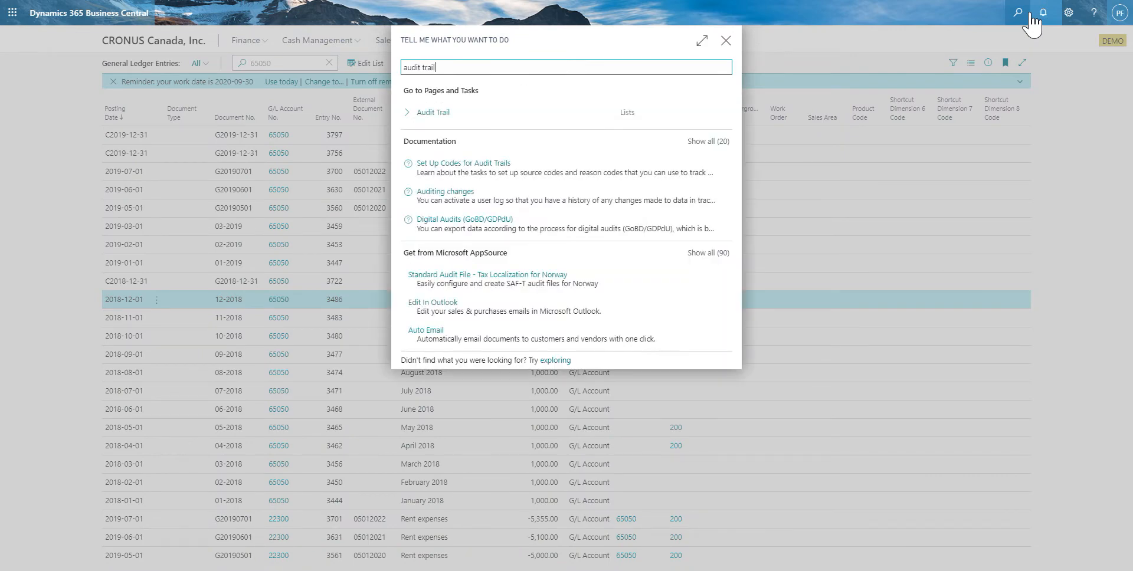
left_click(455, 114)
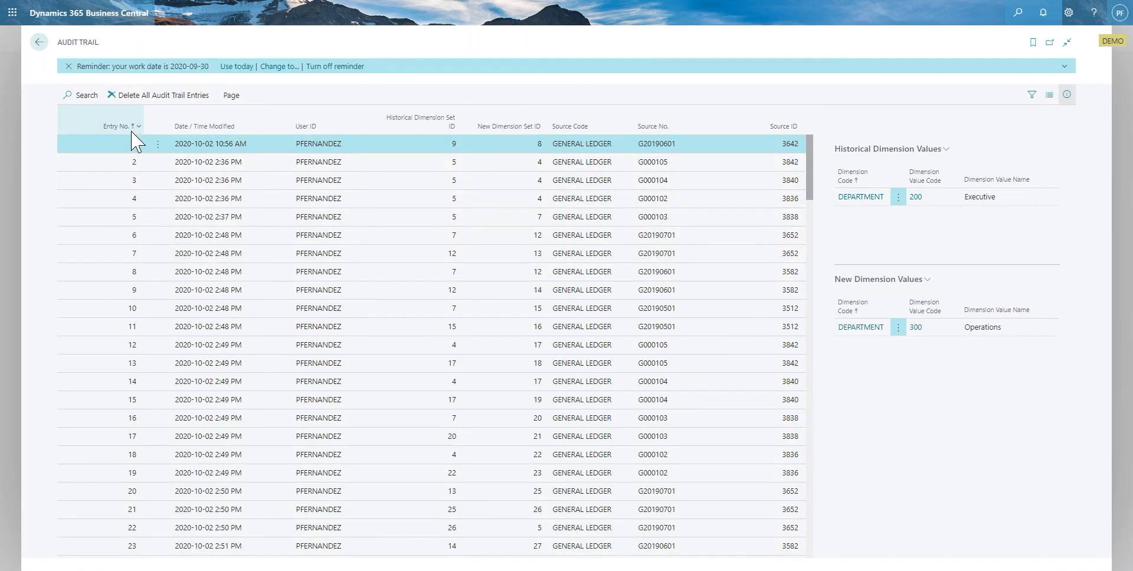
left_click(132, 131)
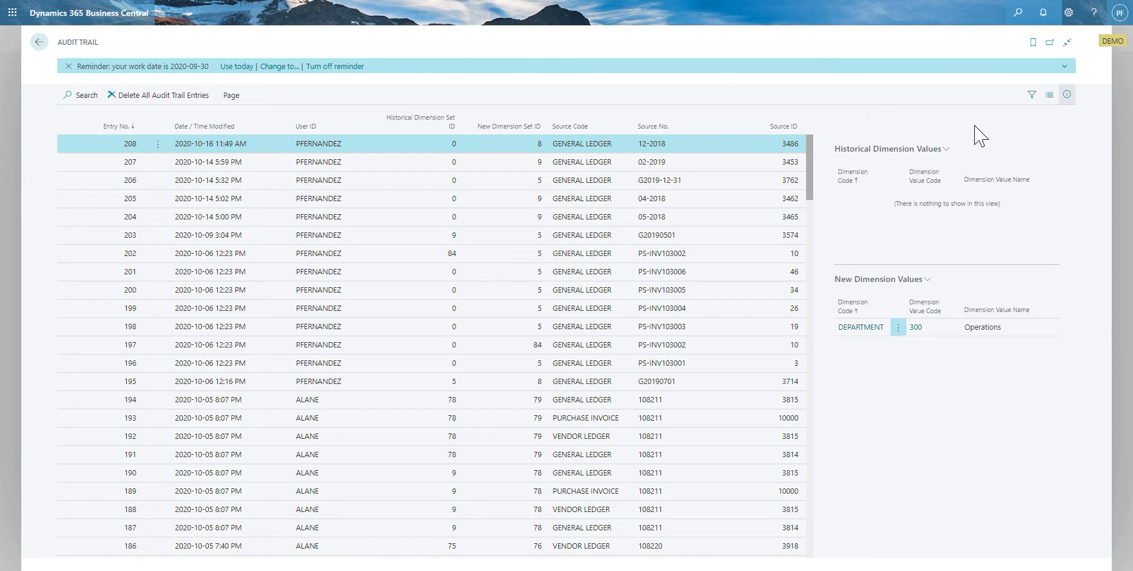
key("Escape")
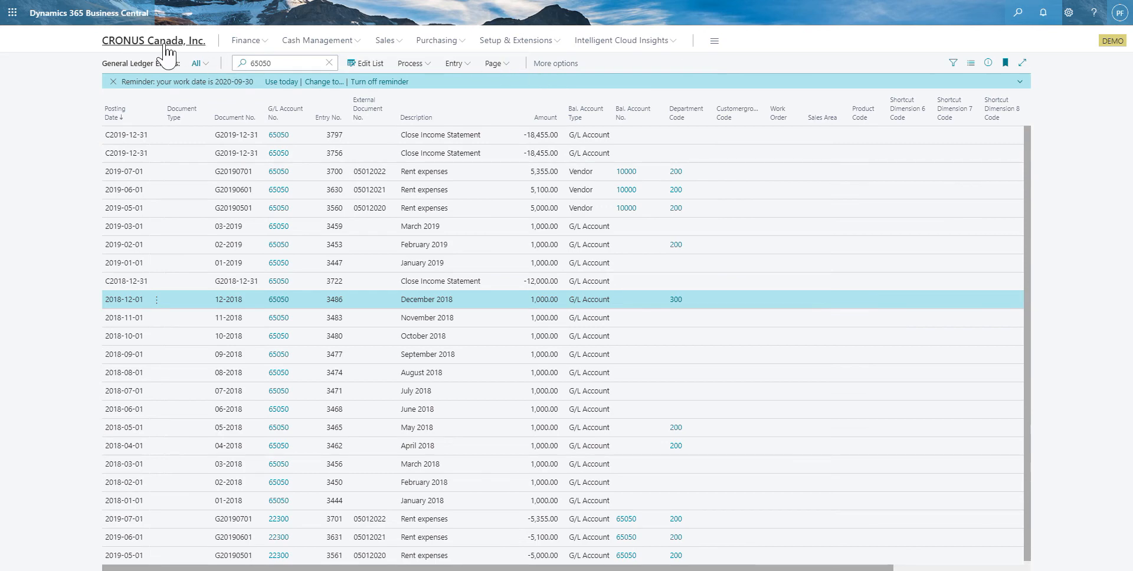
- Open the Business Rule Codes from the home page and review the G/L account presets of rule GL001
key("Escape")
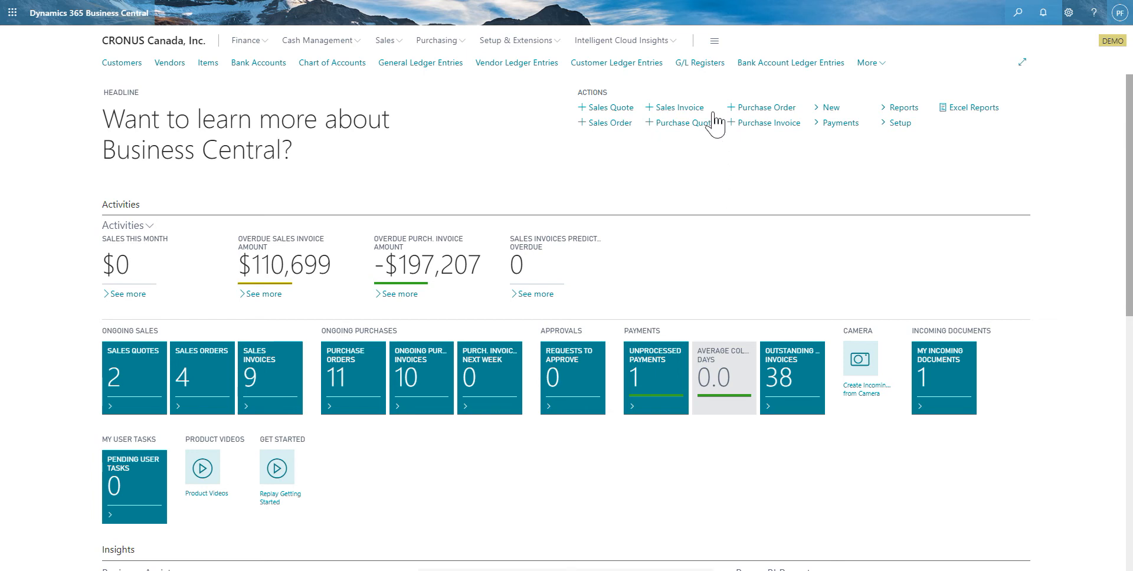
left_click(879, 63)
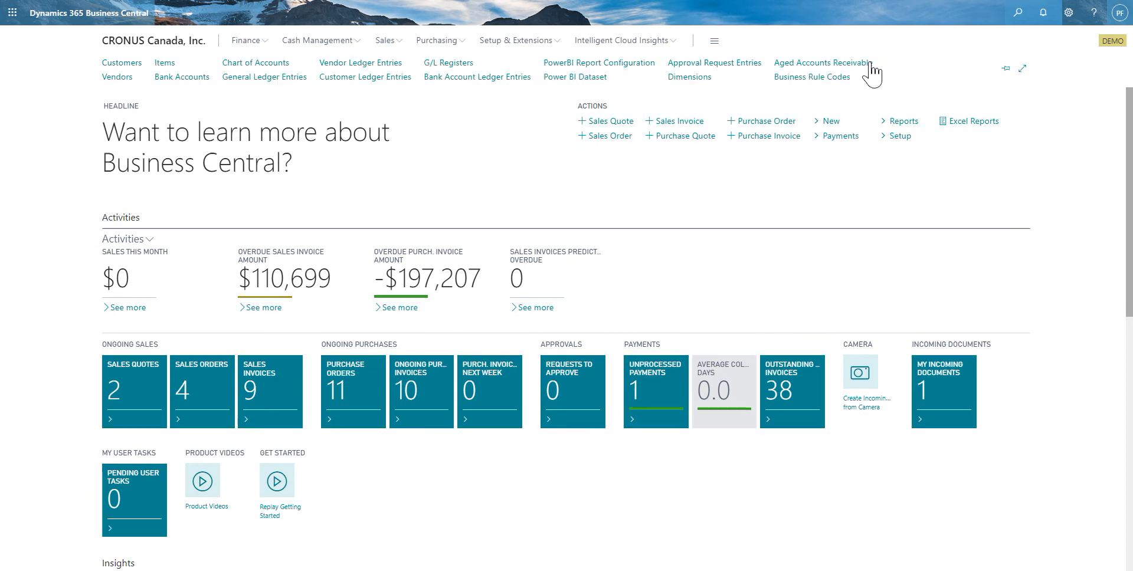
left_click(835, 83)
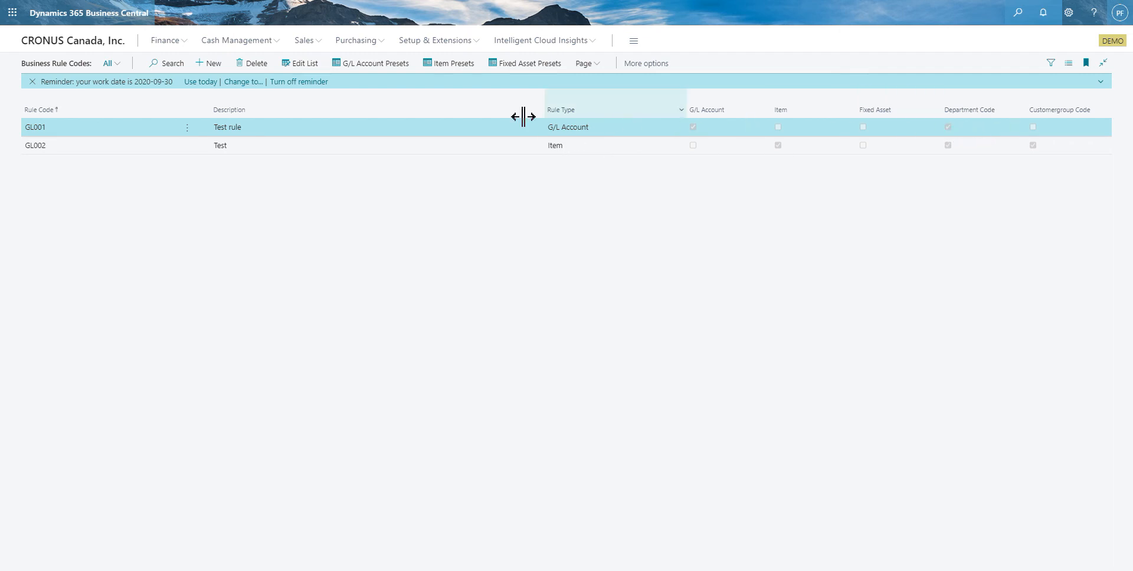
left_click(382, 67)
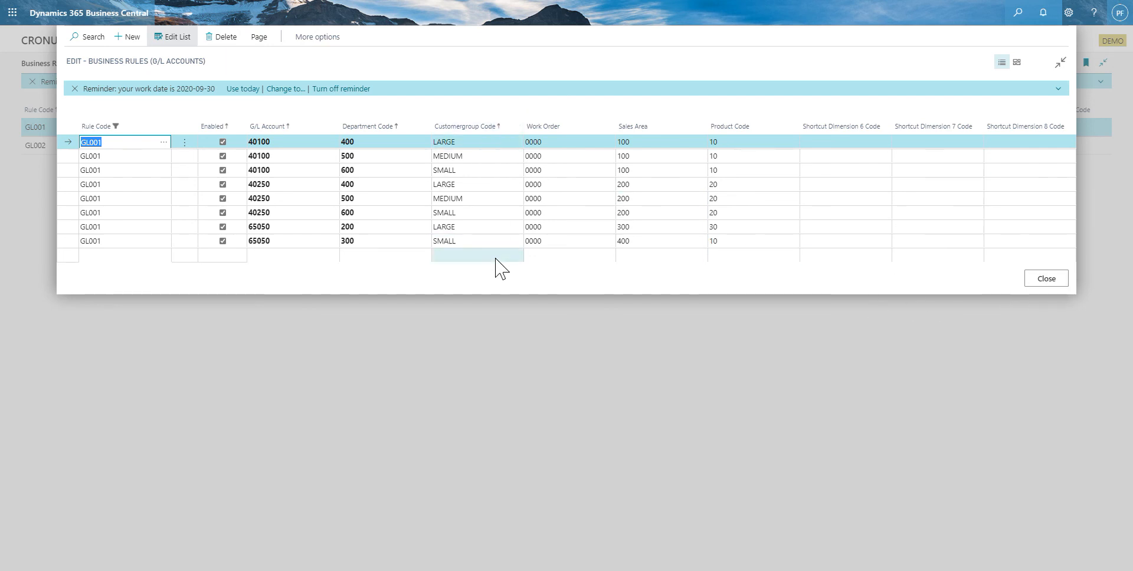
left_click(1036, 284)
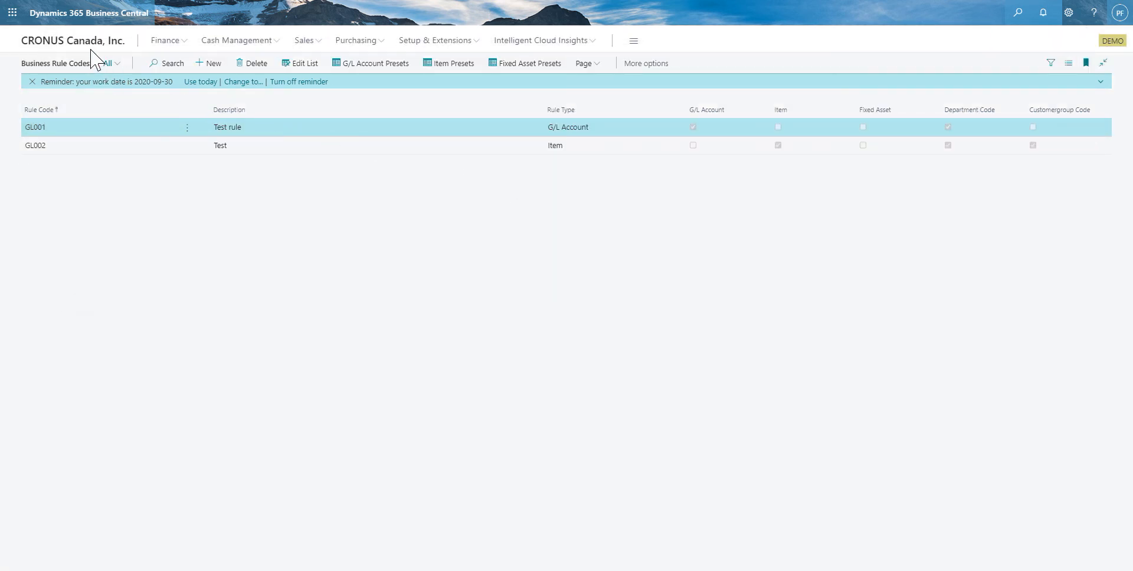
- Find the General Journals with "gen jour" and set the Department Code of the 50.00 rent line to 200
left_click(1019, 14)
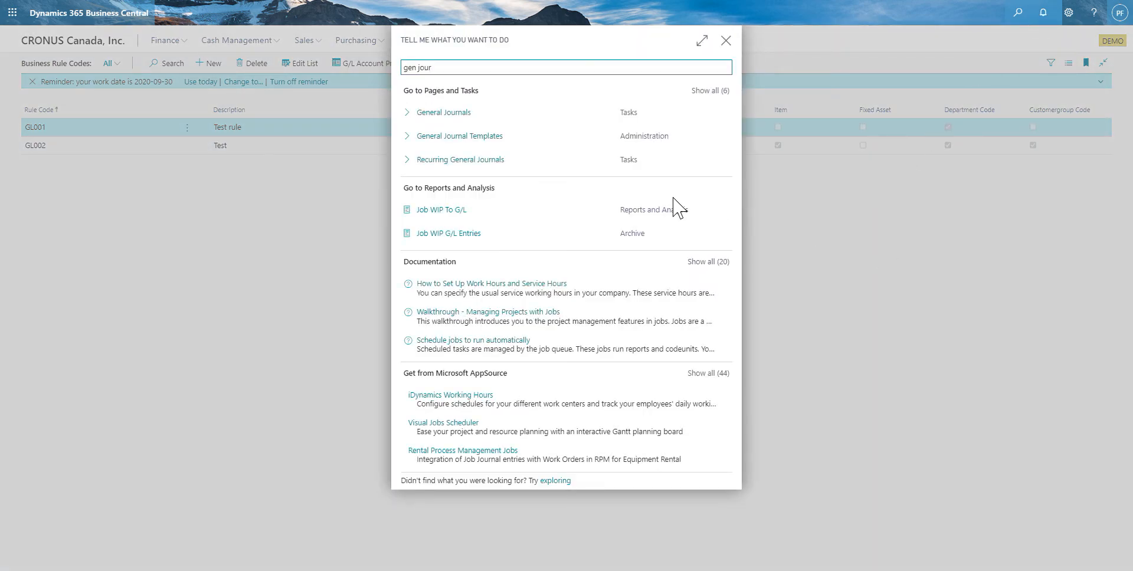
left_click(440, 113)
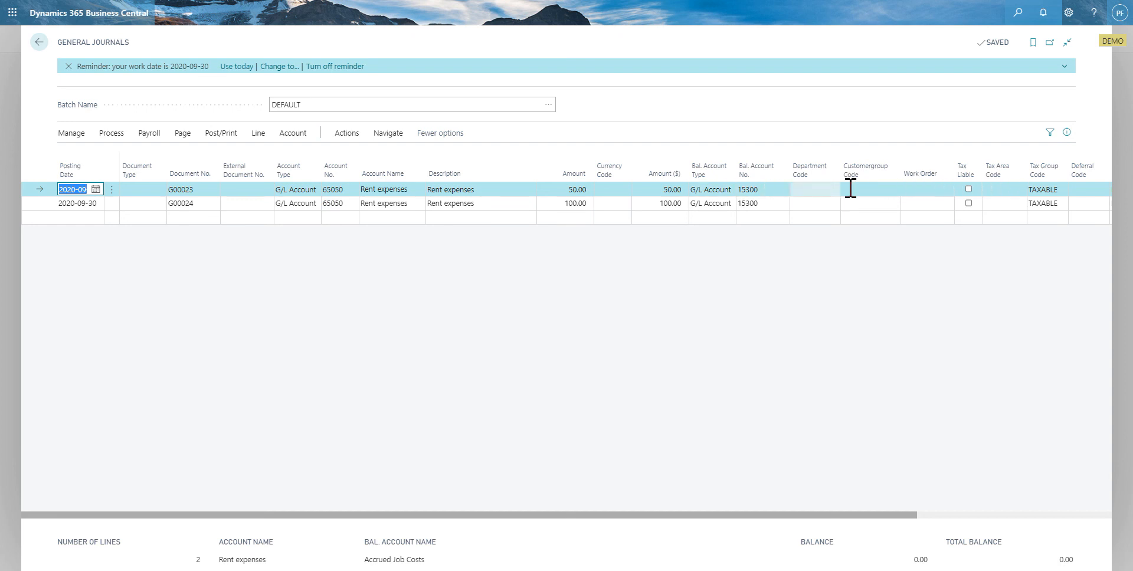
left_click(814, 190)
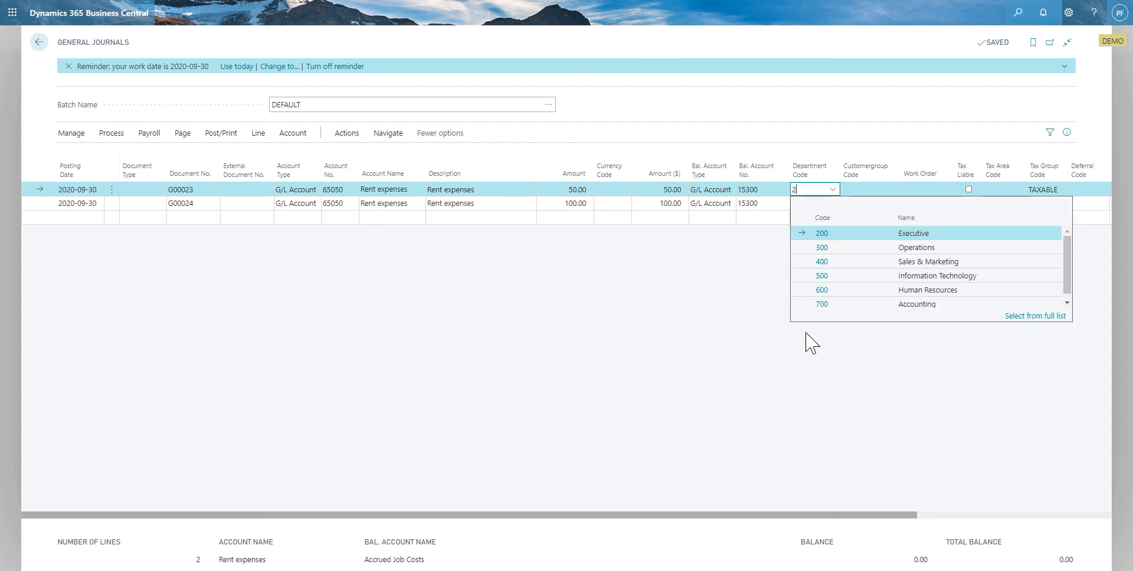
key("Tab")
key("Tab")
key("Tab")
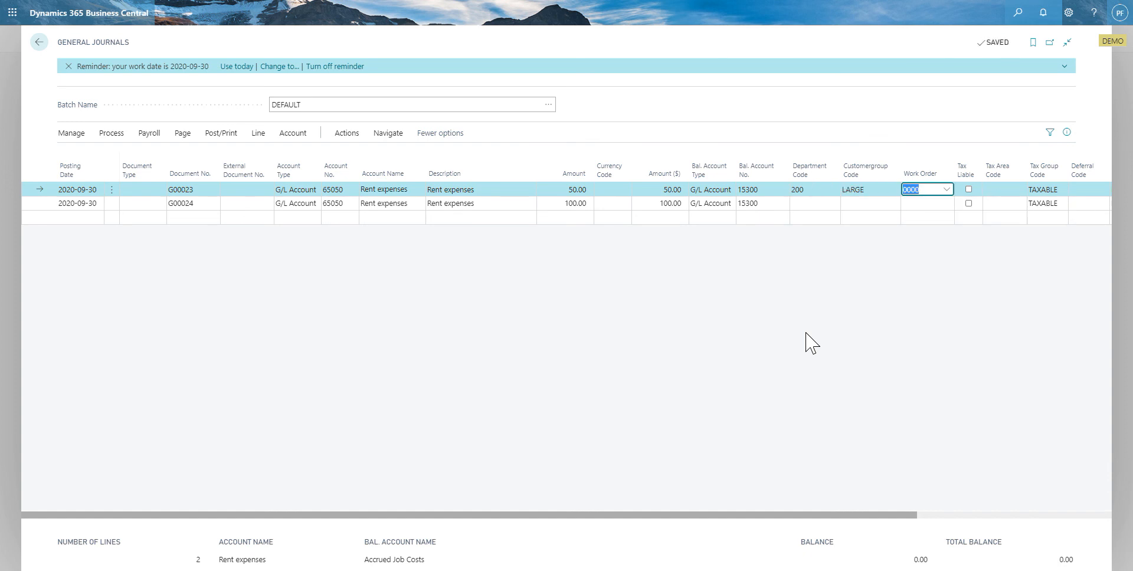
- Check the remaining dimension fields of the 50.00 rent line, through Sales Area and Product Code
key("Tab")
key("Tab")
key("Tab")
key("Tab")
key("Tab")
key("Tab")
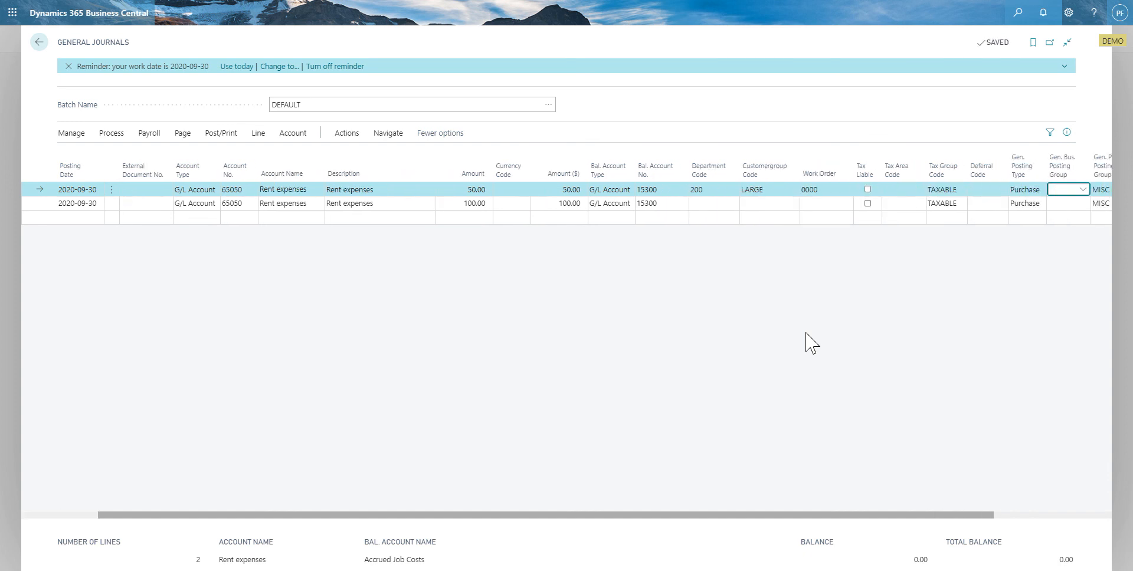
key("Tab")
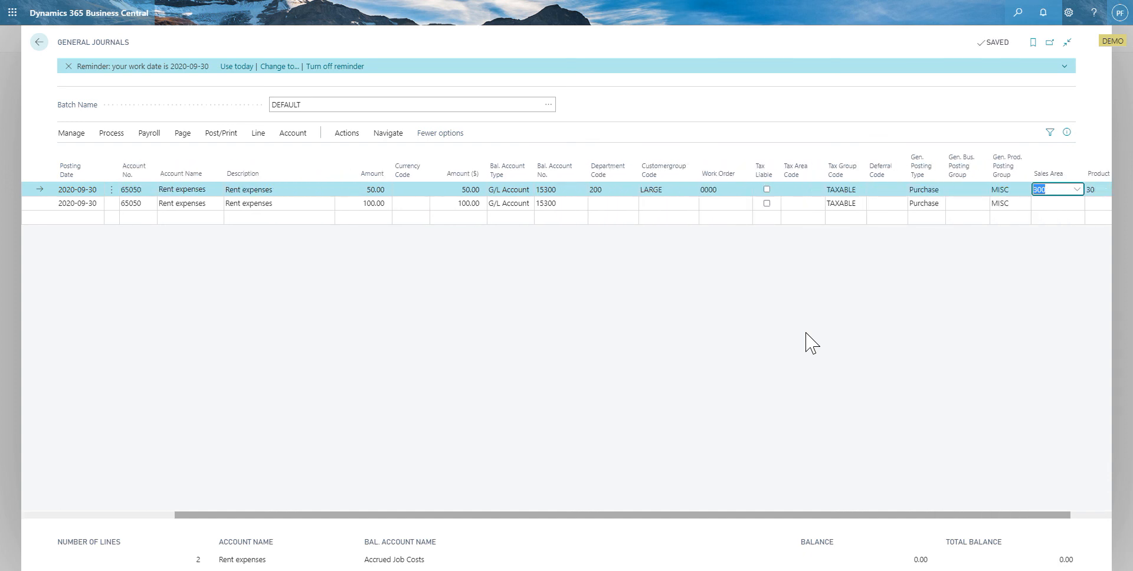
key("Tab")
type("30")
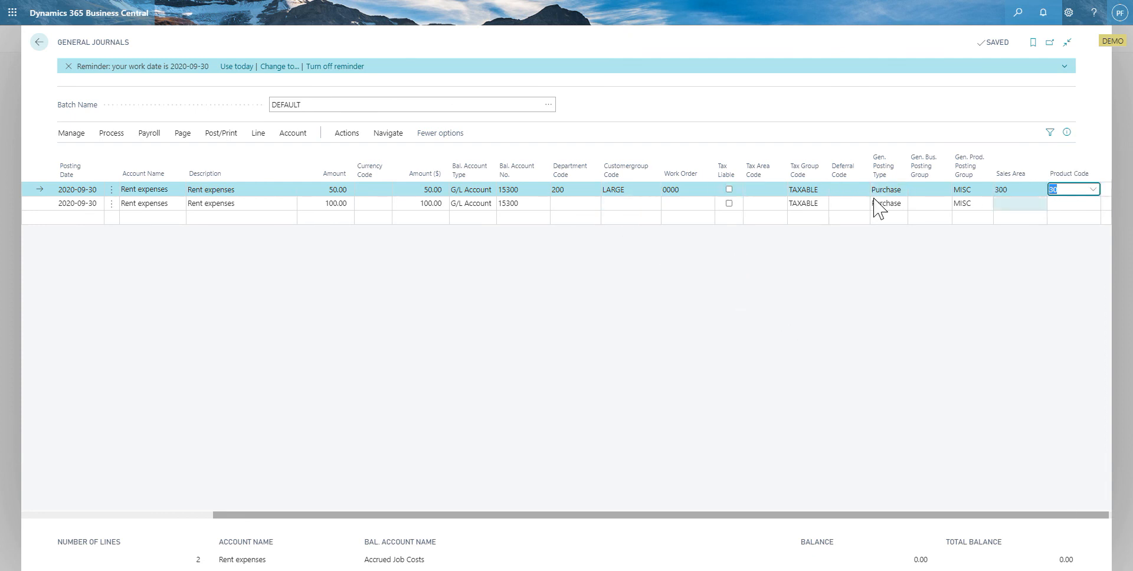
- Set the Department Code of the 100.00 rent line to 300
left_click(564, 203)
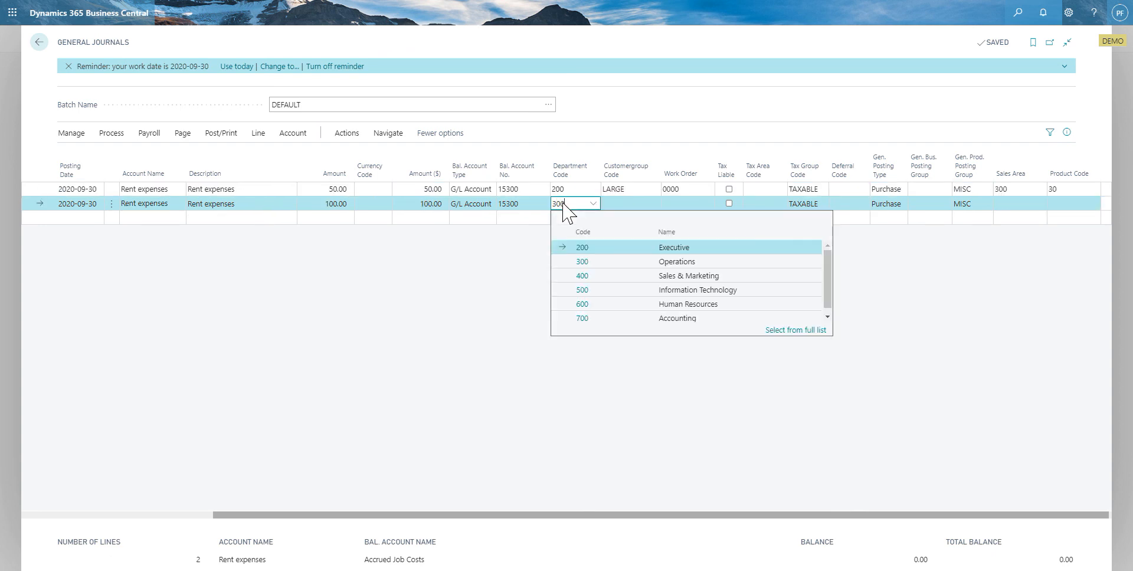
key("Tab")
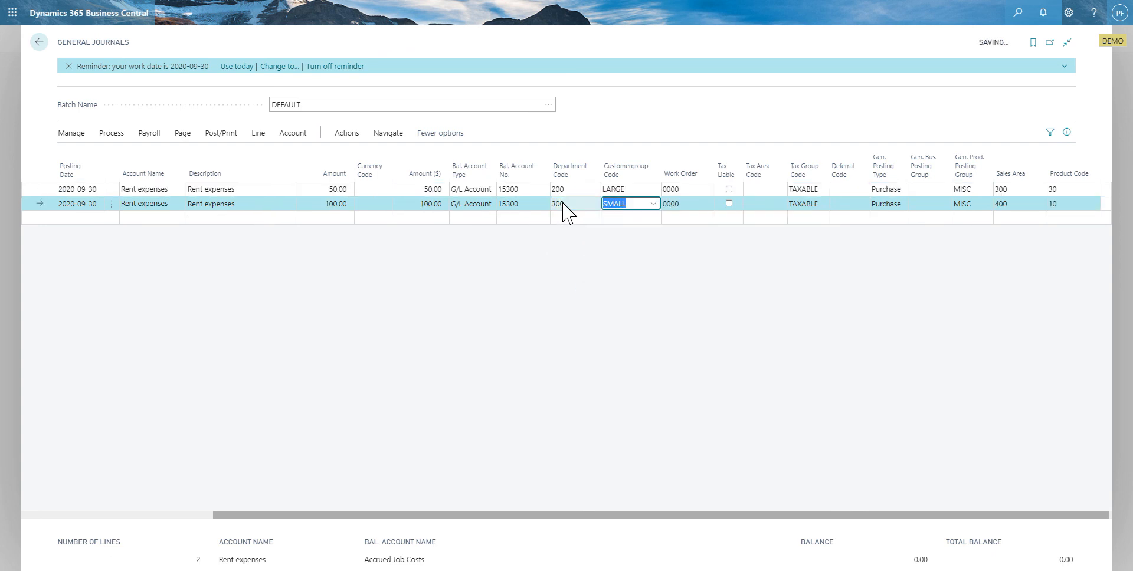